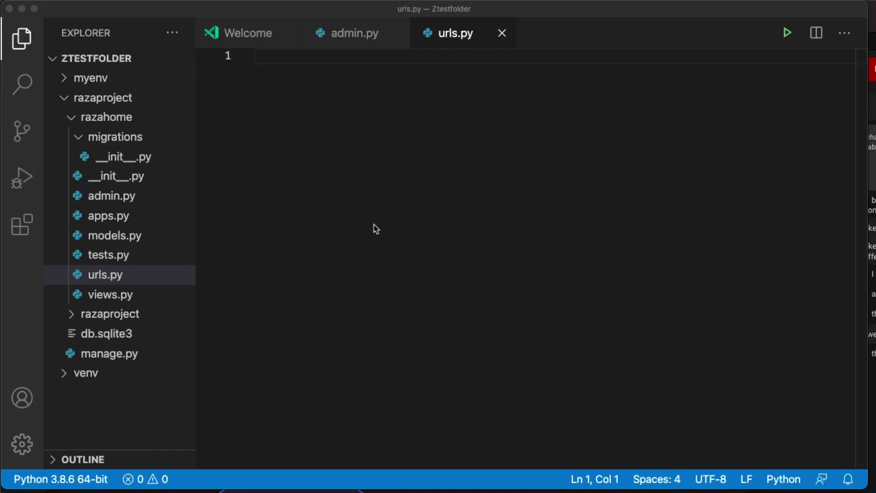
# Step: In razahome/views.py, add 'from django.http import HttpResponse'
pyautogui.click(113, 296)
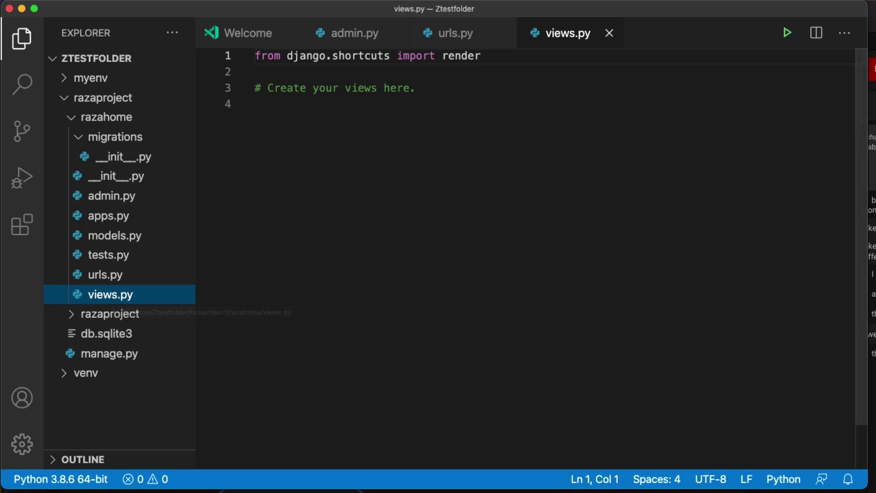
pyautogui.press('Return')
pyautogui.press('BackSpace')
pyautogui.press('Up')
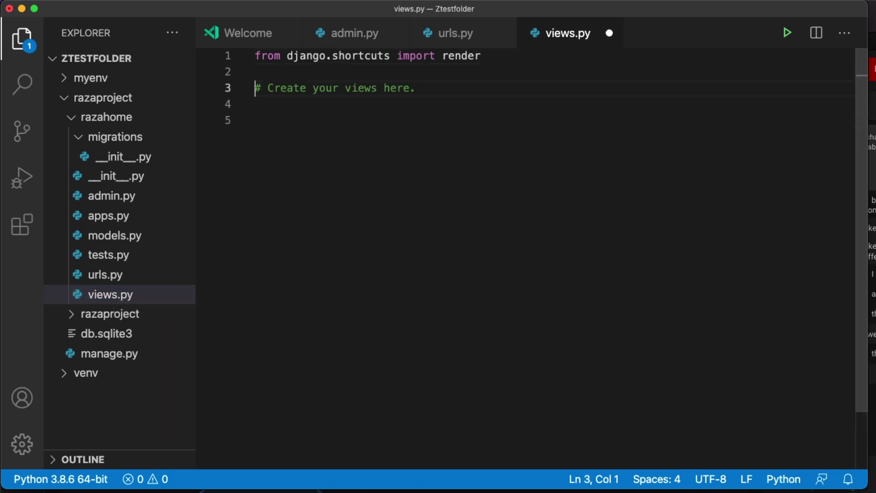
pyautogui.press('Down')
pyautogui.write('from django.http i')
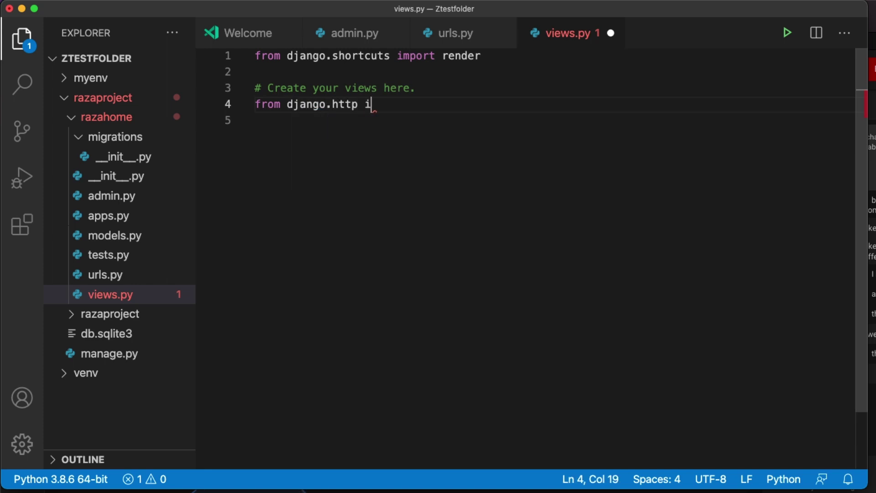
pyautogui.write('mport HttpResponse')
pyautogui.click(708, 123)
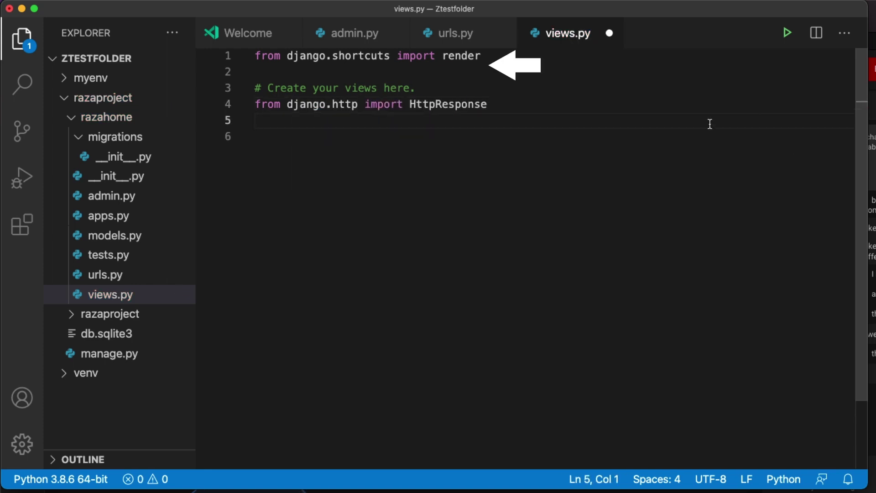
# Step: Delete the placeholder comment and define homePageView(request) returning HttpResponse("Hello World")
pyautogui.click(510, 88)
pyautogui.hotkey('shift', 'Up')
pyautogui.press('BackSpace')
pyautogui.press('Delete')
pyautogui.press('Down')
pyautogui.press('Return')
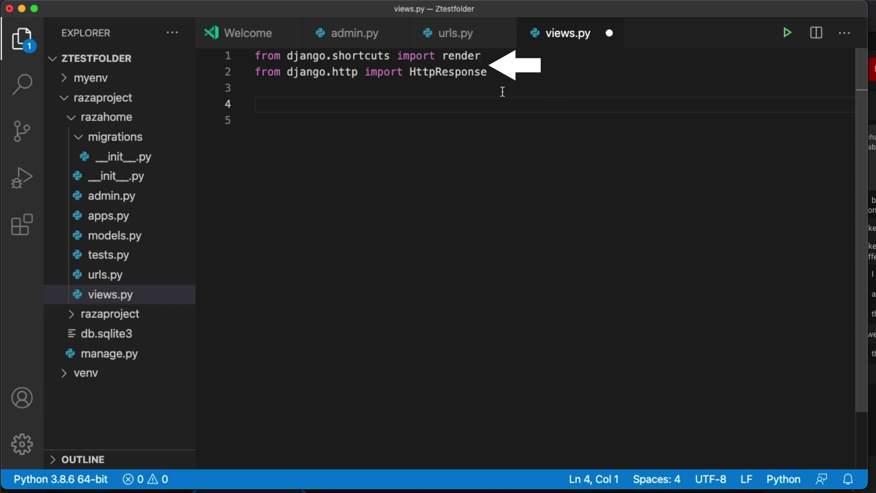
pyautogui.write('def homePageView(re')
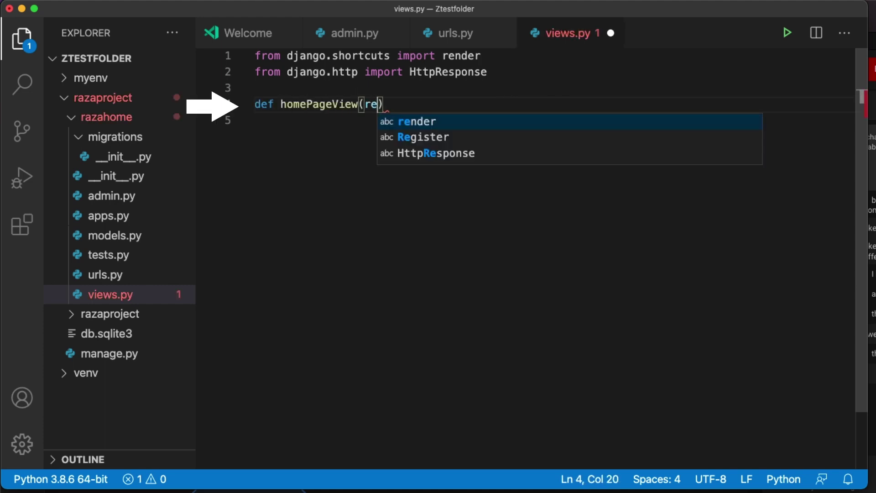
pyautogui.write('quest):')
pyautogui.press('Return')
pyautogui.write('retun')
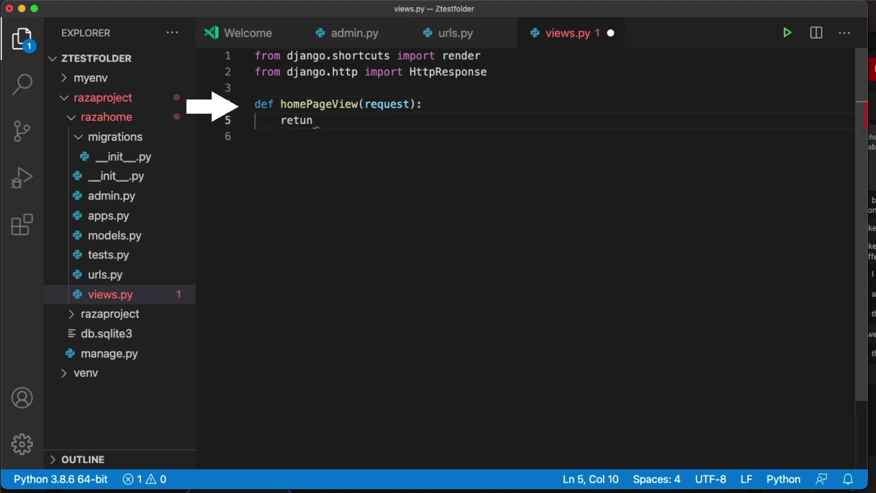
pyautogui.press('BackSpace')
pyautogui.write('rn Ht')
pyautogui.press('Return')
pyautogui.write('("Hello Wor')
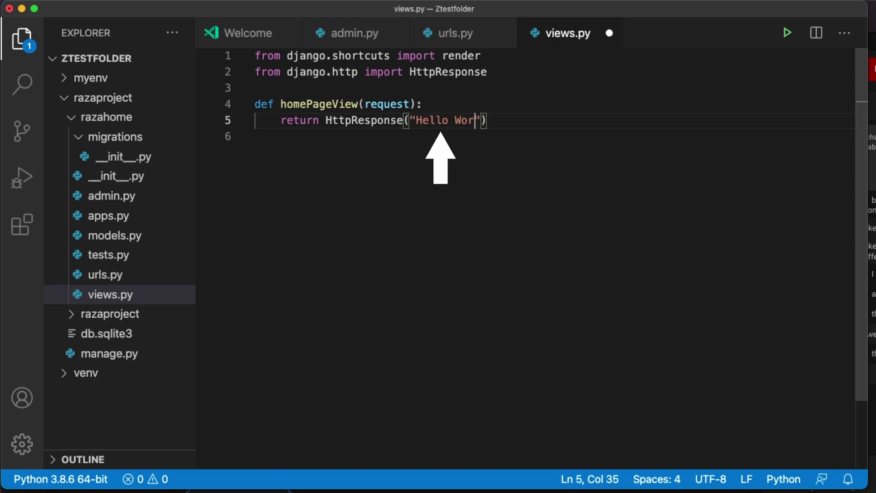
pyautogui.write('ld')
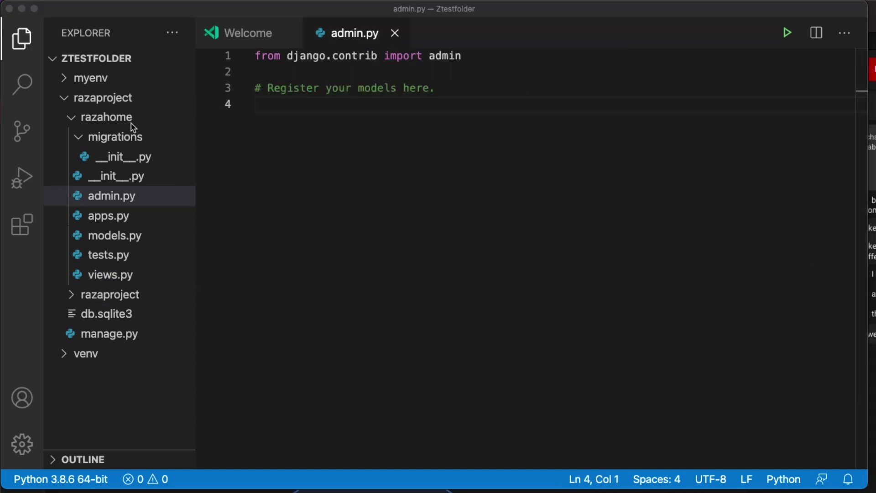
# Step: Create razahome/urls.py importing path and homePageView, with path('', homePageView, name='home') in urlpatterns
pyautogui.rightClick(118, 122)
pyautogui.click(118, 126)
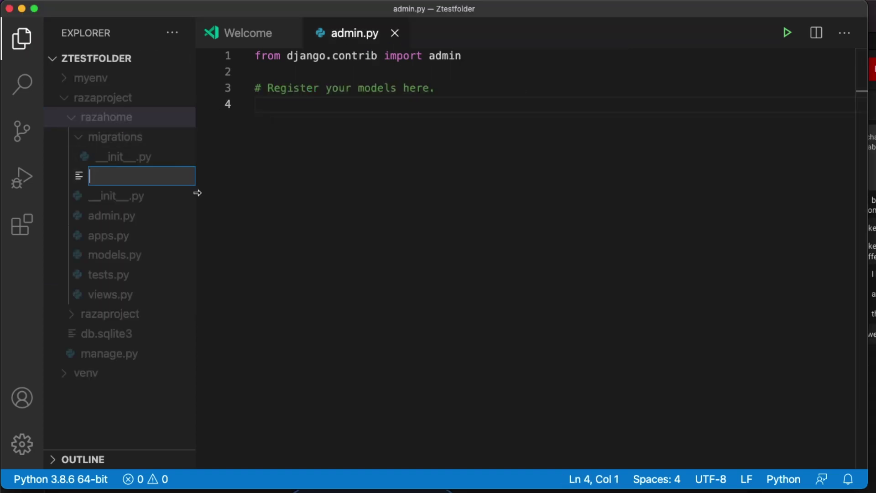
pyautogui.write('urls.py')
pyautogui.press('Return')
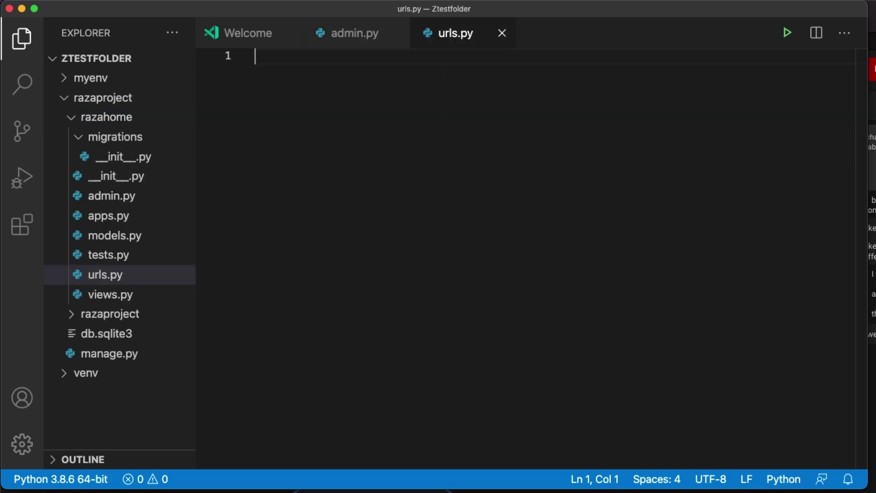
pyautogui.click(137, 277)
pyautogui.write('f')
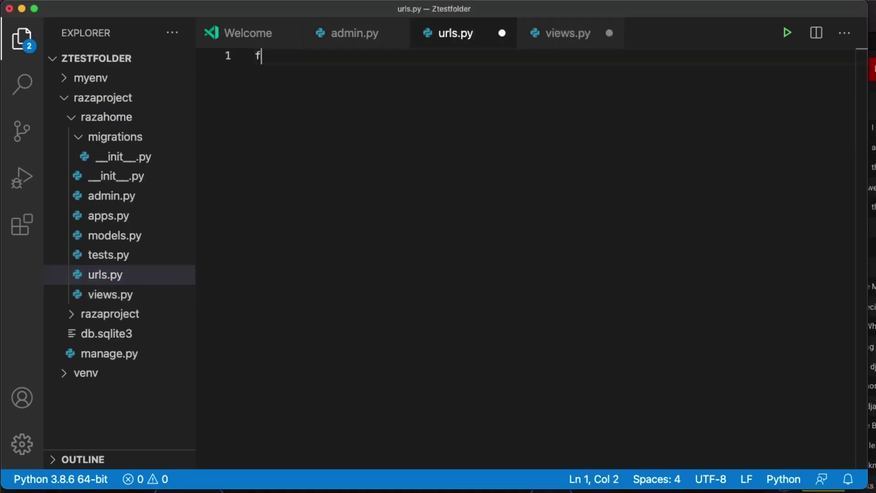
pyautogui.write('rom django.urls import path from .views import homePageView  urlpatterh')
pyautogui.press('BackSpace')
pyautogui.write('ns')
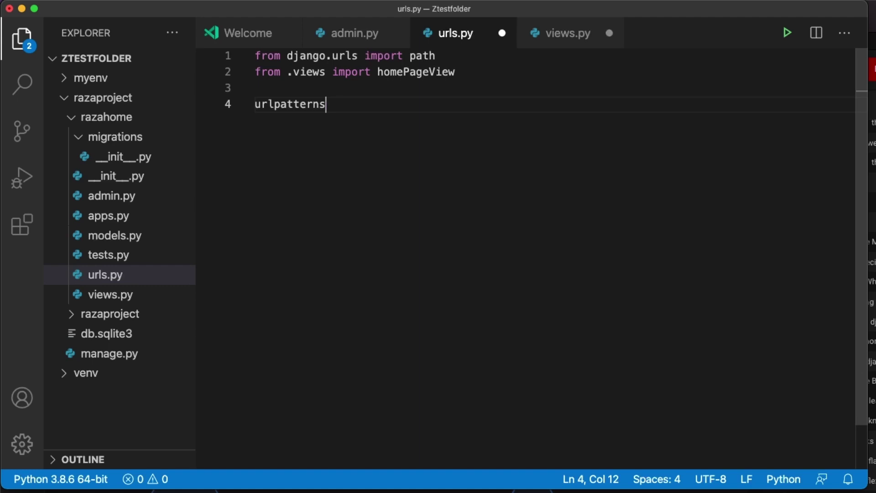
pyautogui.write(' = [')
pyautogui.press('Return')
pyautogui.write('path(')
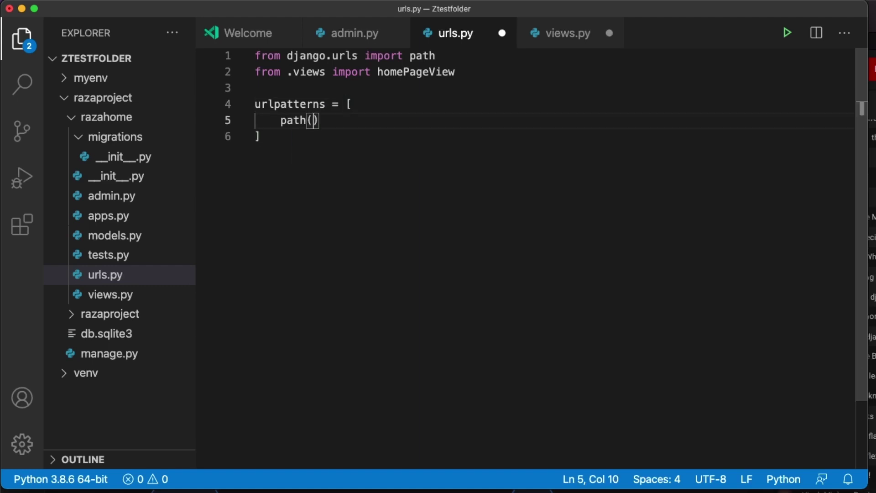
pyautogui.write('"')
pyautogui.write("', ")
pyautogui.write("homePageView, name='home")
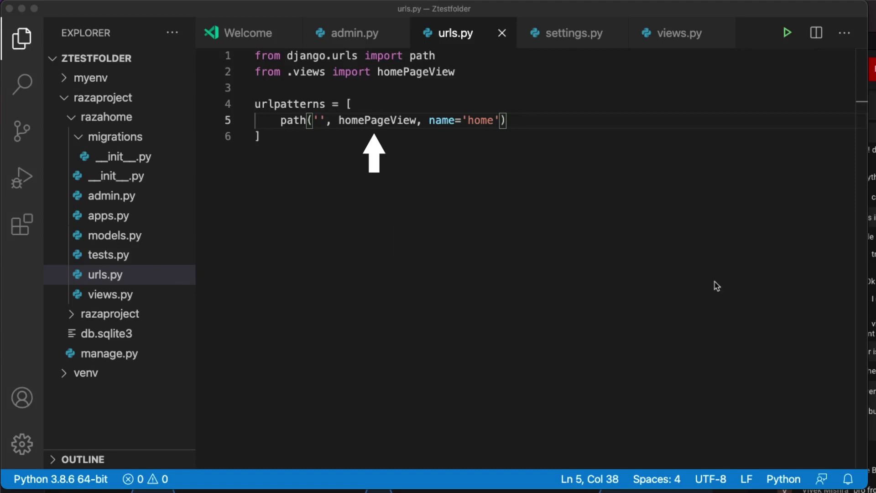
# Step: Expand the razaproject folder and open its urls.py
pyautogui.click(81, 318)
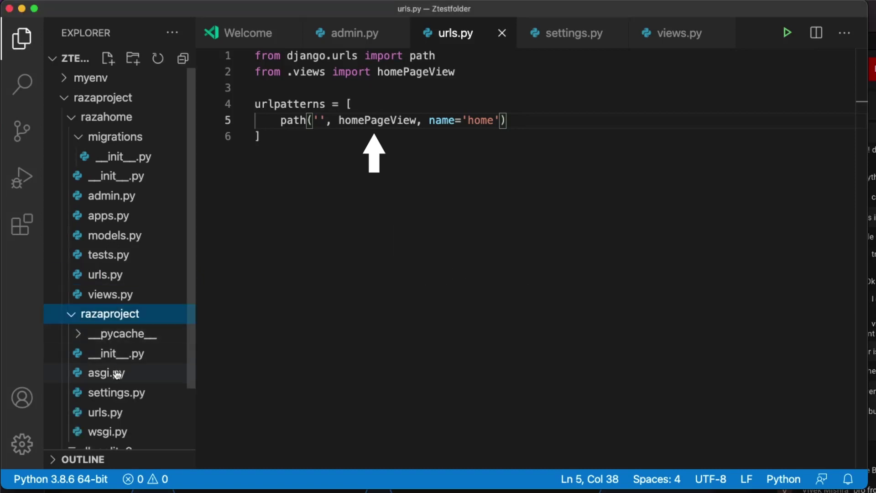
pyautogui.scroll(-2, 118, 371)
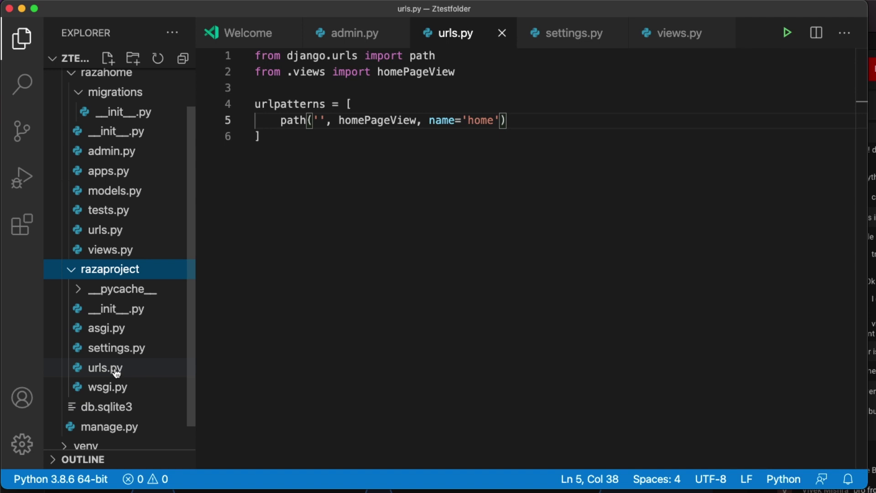
pyautogui.click(114, 370)
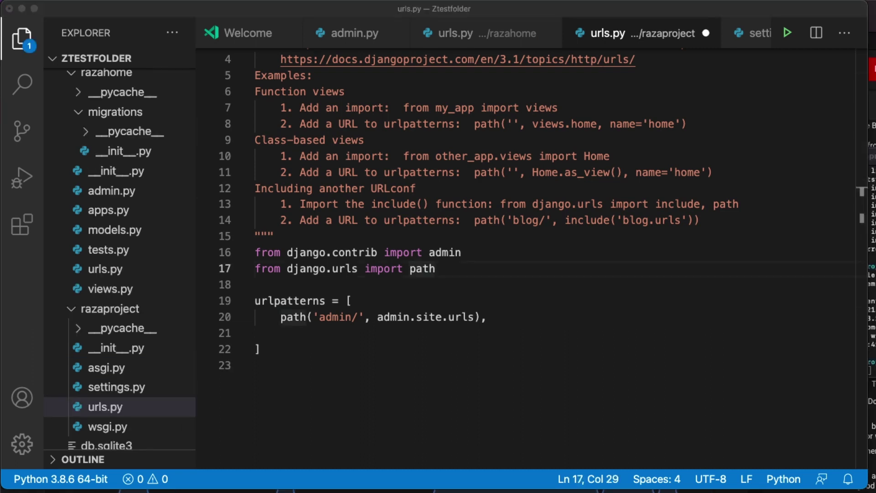
# Step: Import include and add path('', include('razahome.urls')) below the admin route
pyautogui.click(456, 269)
pyautogui.write(', incl')
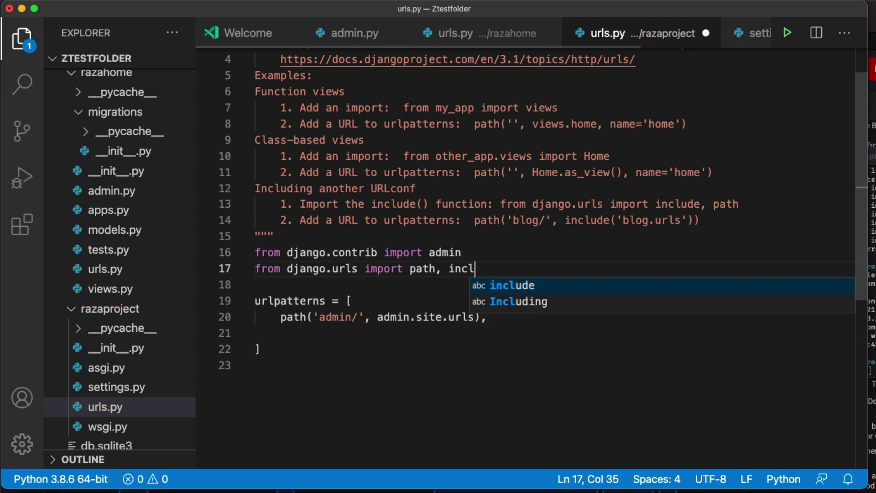
pyautogui.write('ude')
pyautogui.press('Escape')
pyautogui.click(376, 336)
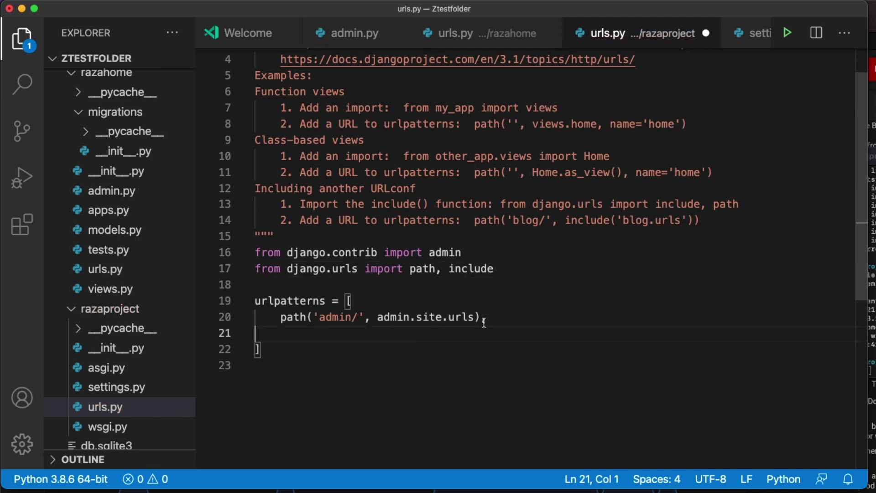
pyautogui.write(',')
pyautogui.click(507, 318)
pyautogui.press('Return')
pyautogui.write('p')
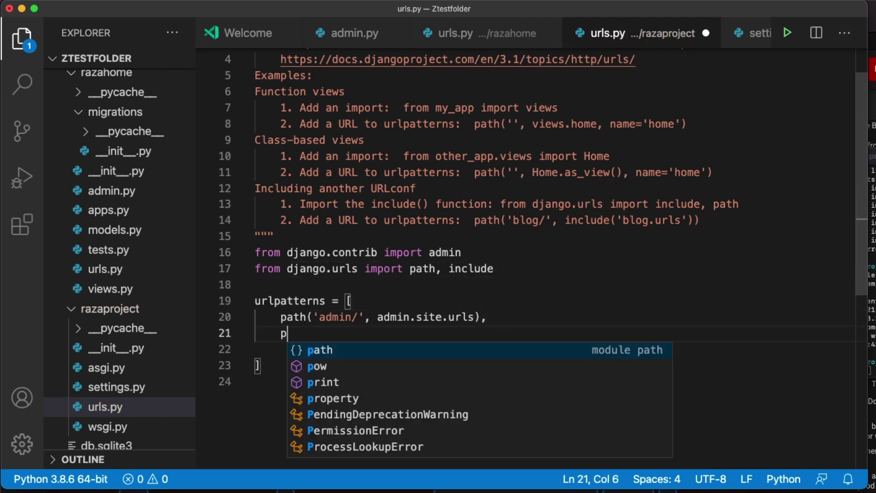
pyautogui.write('ath')
pyautogui.press('Escape')
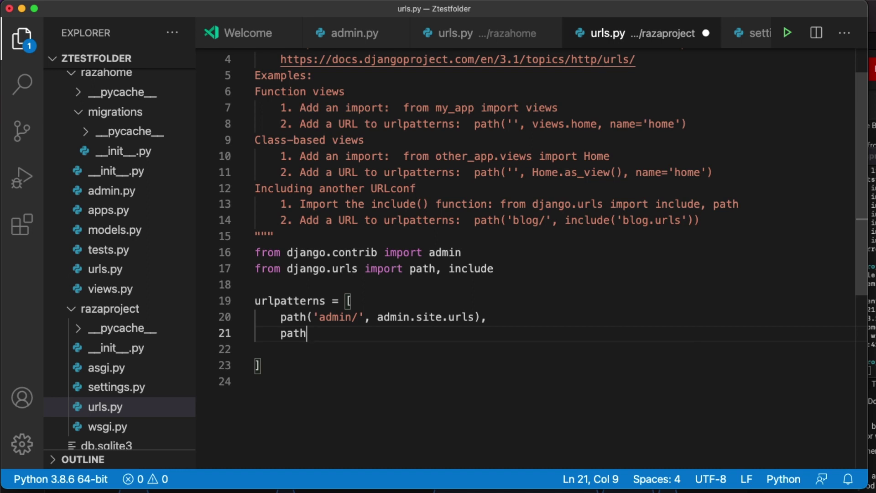
pyautogui.write("(''")
pyautogui.press('Escape')
pyautogui.write(',')
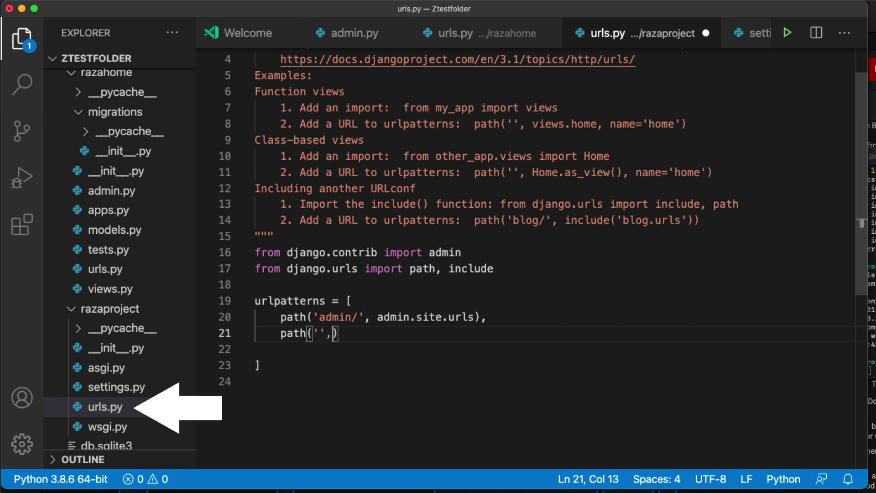
pyautogui.write(' c')
pyautogui.press('BackSpace')
pyautogui.write('incl')
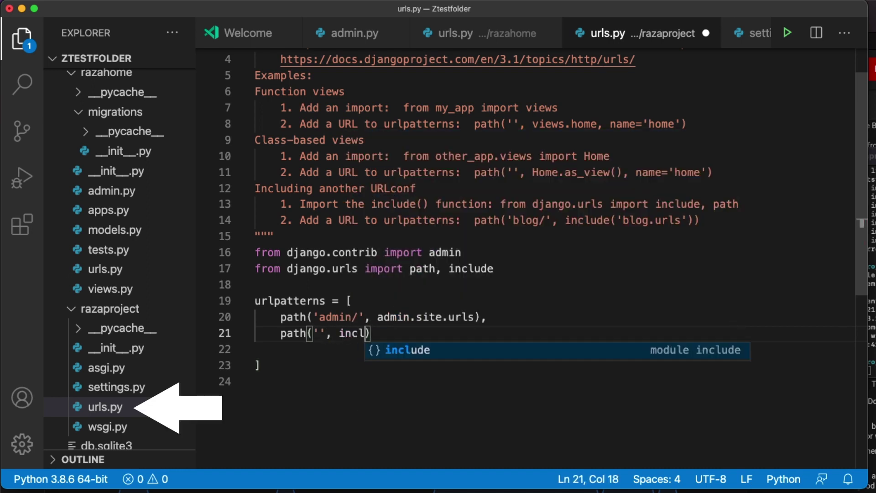
pyautogui.press('Return')
pyautogui.write('(')
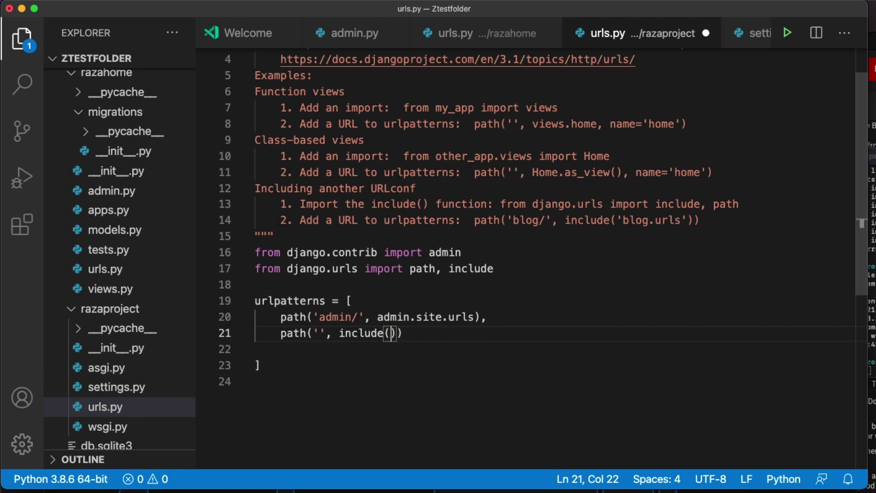
pyautogui.write("'razaj")
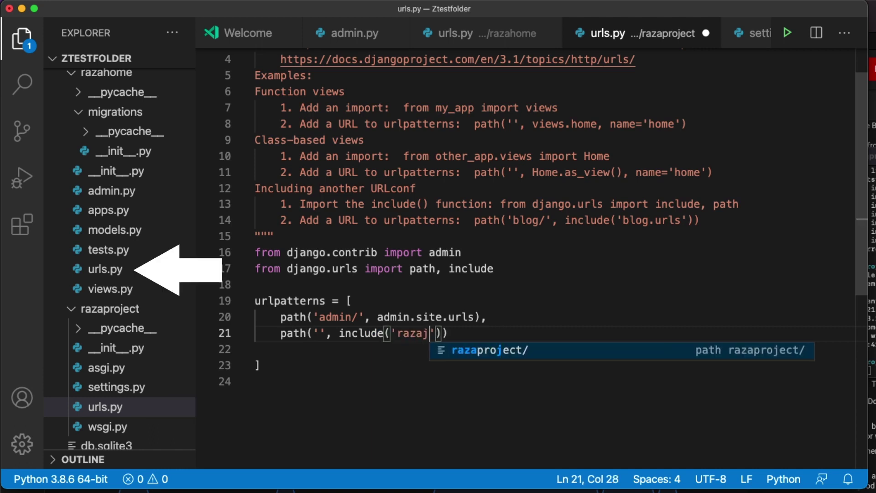
pyautogui.write('p')
pyautogui.press('BackSpace')
pyautogui.press('BackSpace')
pyautogui.write('hom')
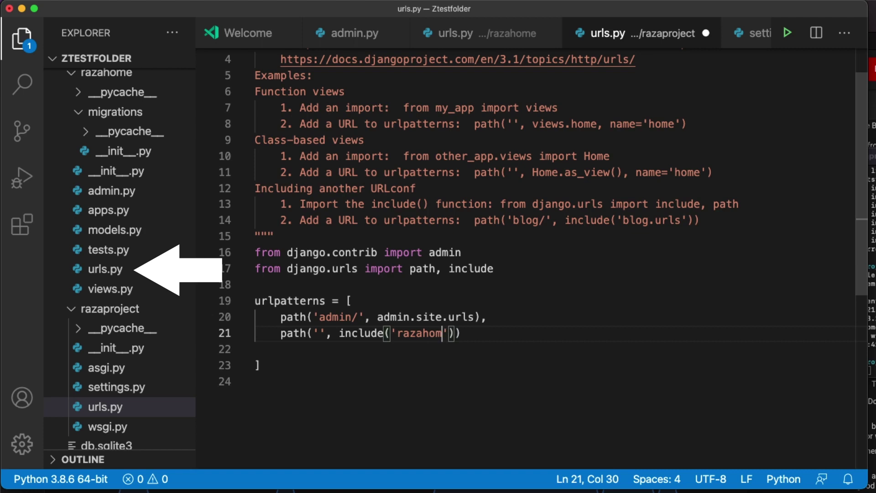
pyautogui.write('e.urls')
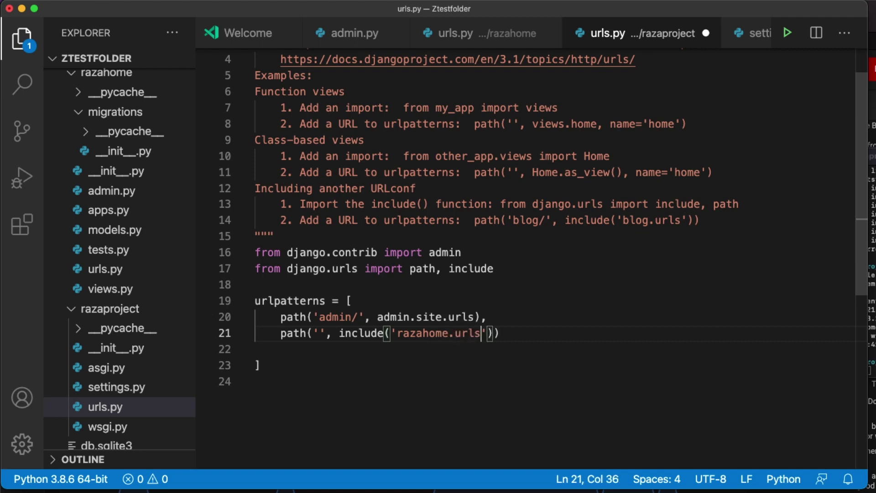
pyautogui.press('Right')
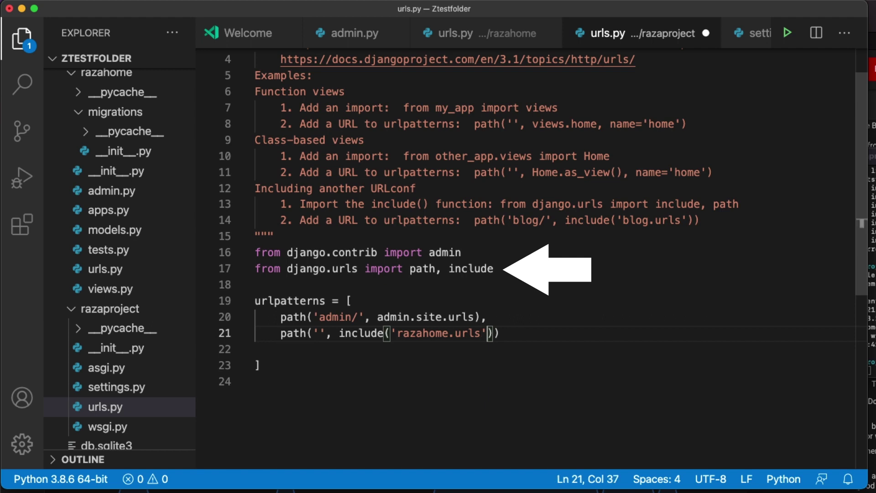
pyautogui.press('Right')
pyautogui.write(',')
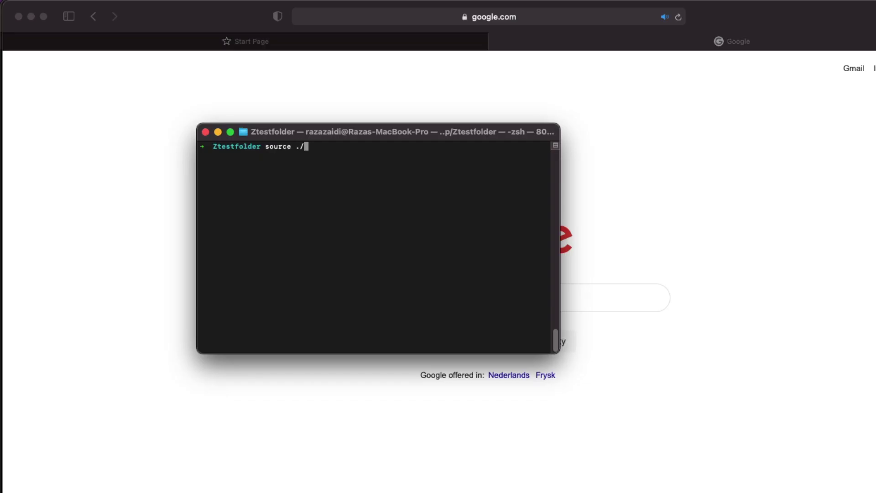
pyautogui.write('venv/bin/activate')
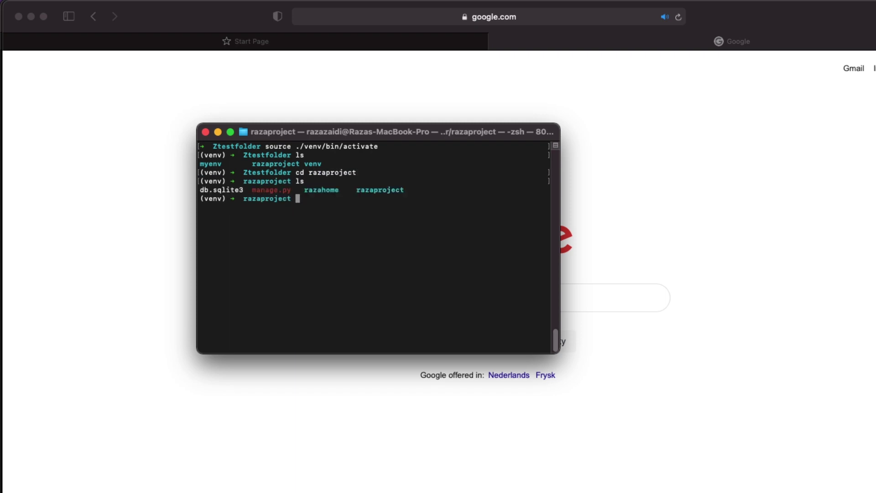
pyautogui.write(' ls cd razaproject ls python mange')
# Step: Run the Django development server and open the local address to see Hello World
pyautogui.press('BackSpace')
pyautogui.press('BackSpace')
pyautogui.write('age.py runserver')
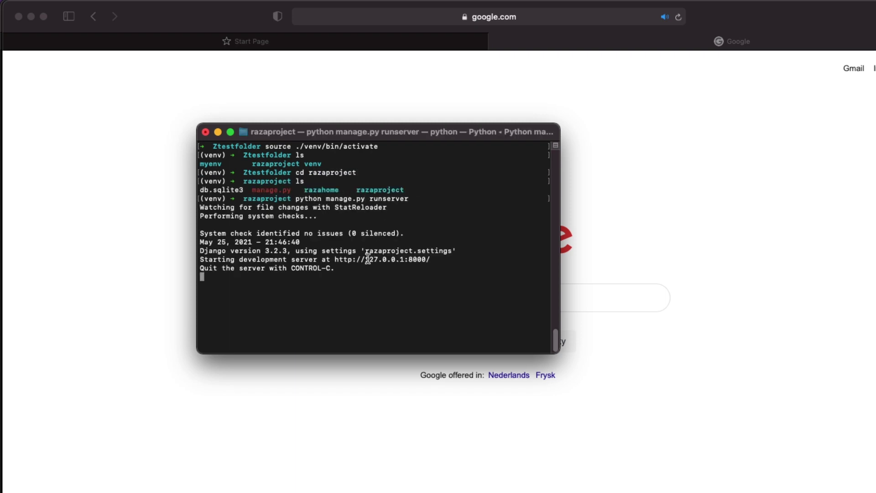
pyautogui.rightClick(412, 261)
pyautogui.click(439, 285)
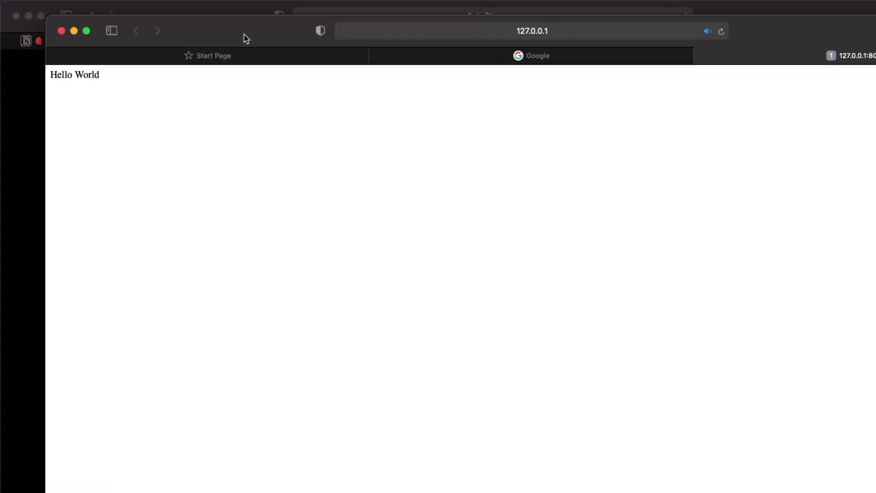